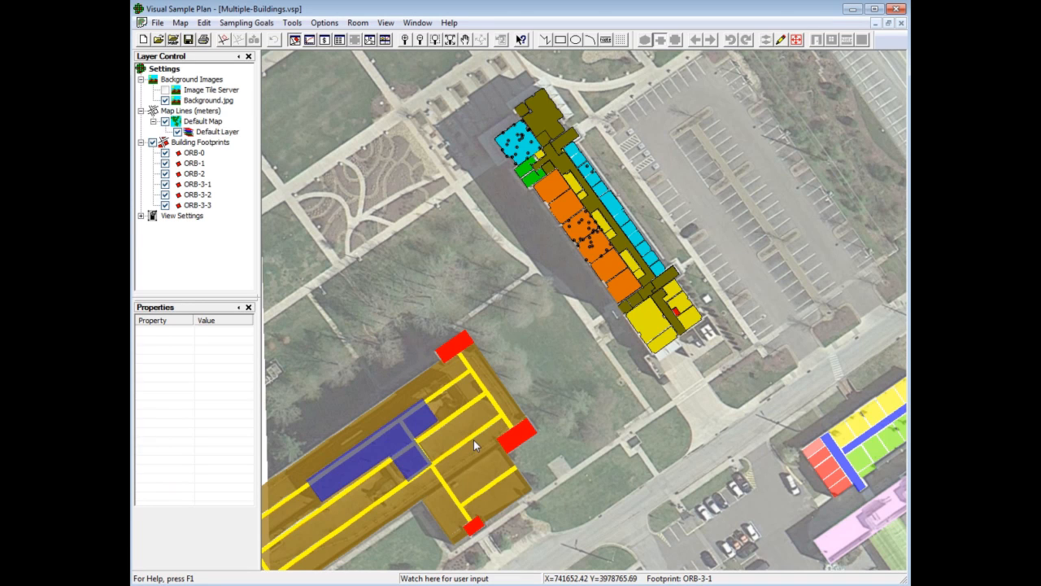
Step: Show the Multiple-Buildings map in 3D, and close it along with the Multi-Floor-Base project
{"action": "left_click", "coordinate": [371, 42]}
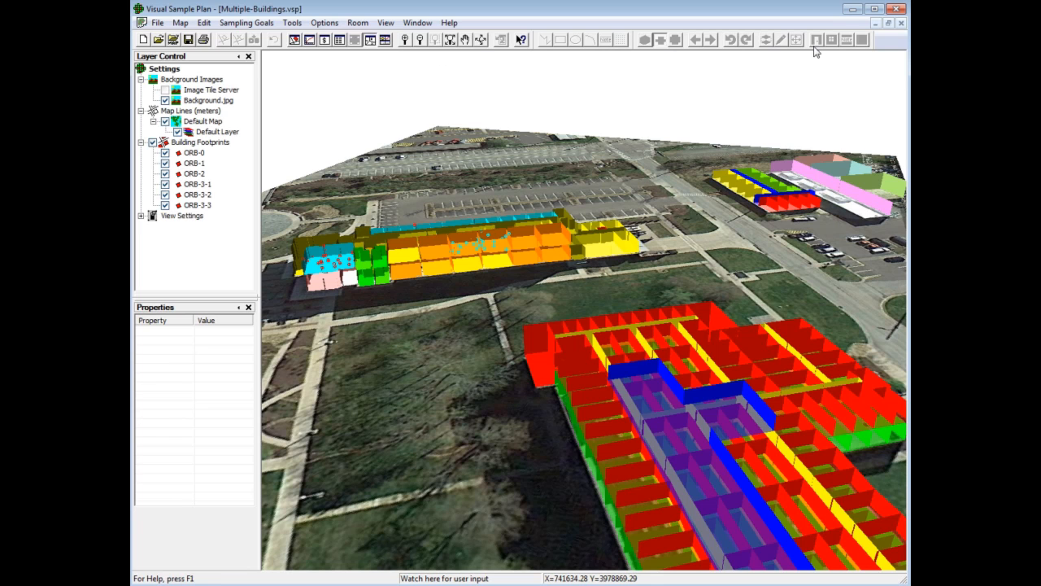
{"action": "left_click", "coordinate": [901, 23]}
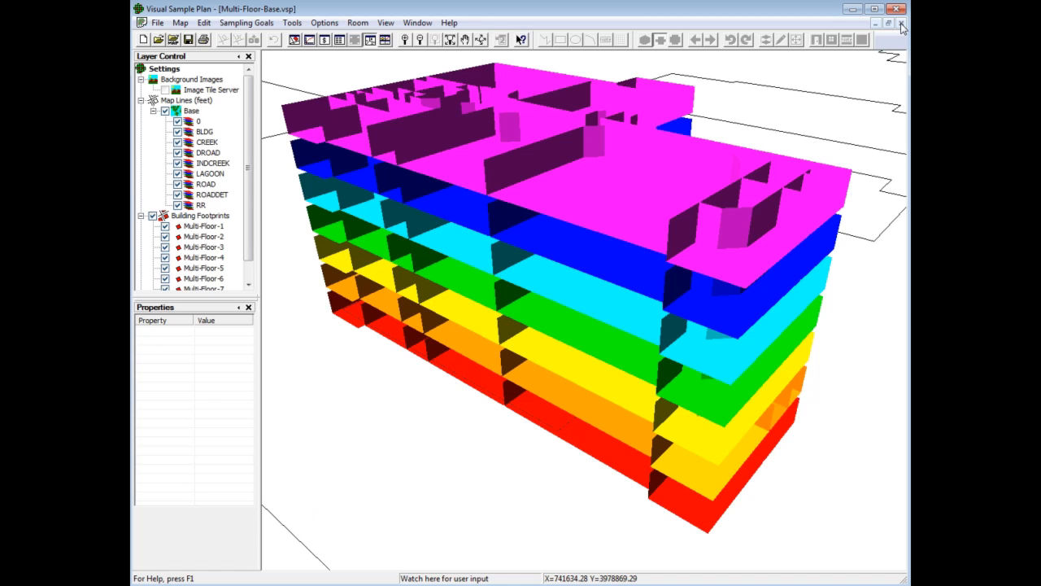
{"action": "left_click", "coordinate": [900, 23]}
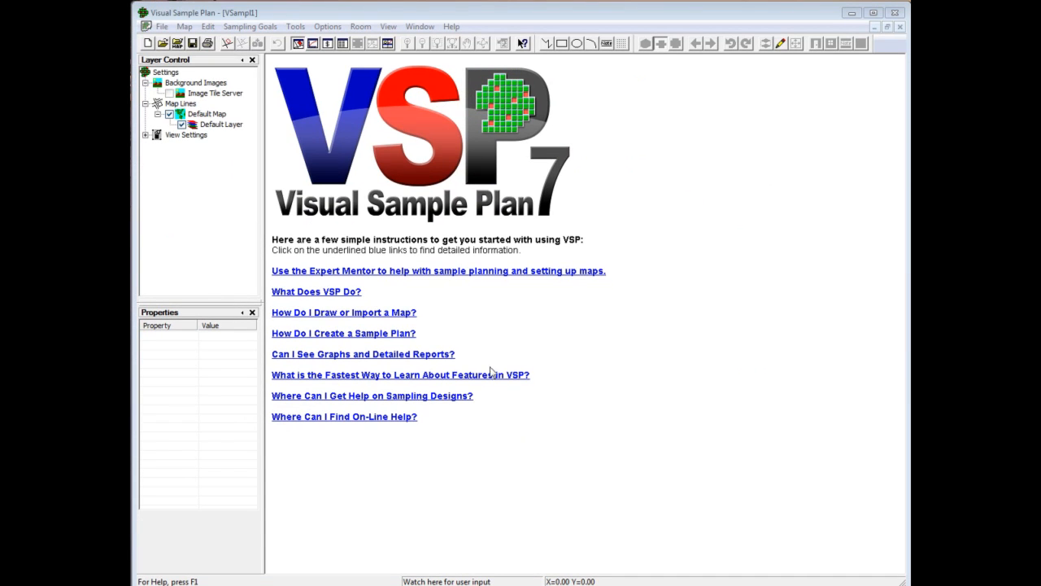
Step: Load the map file Beach.dxf with all of its layers and without its text
{"action": "left_click", "coordinate": [178, 47]}
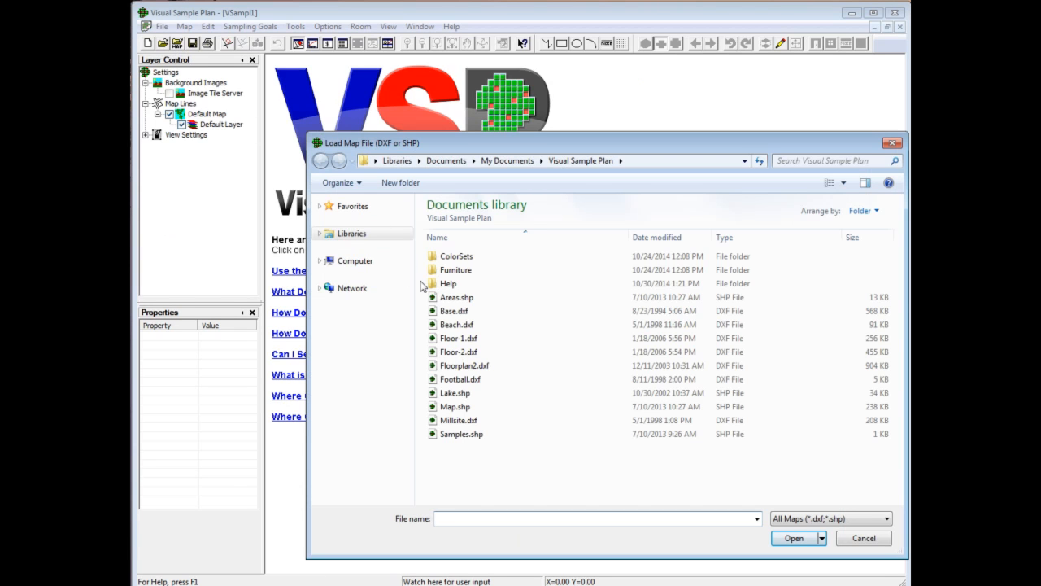
{"action": "left_click", "coordinate": [478, 326]}
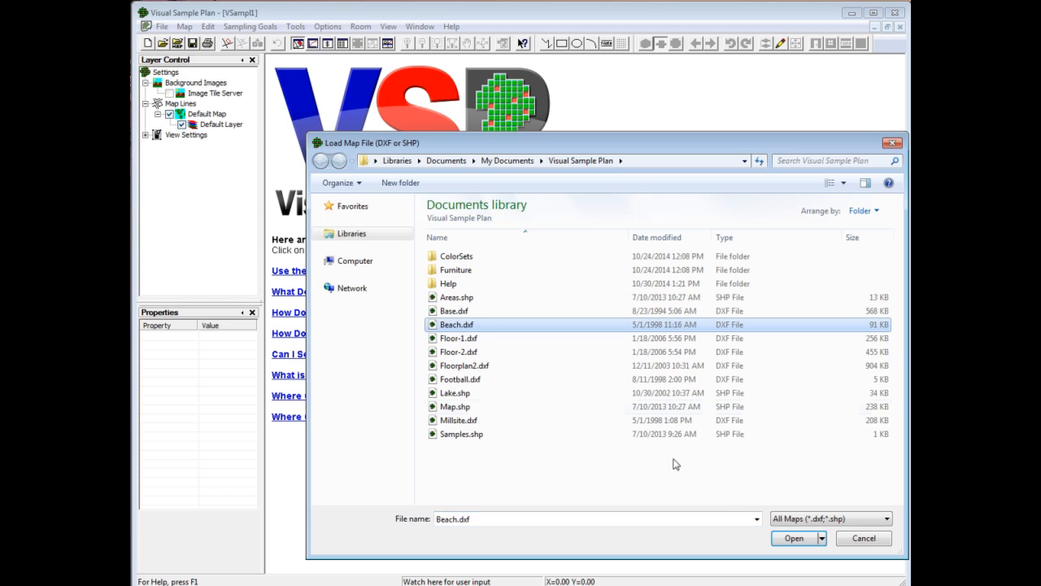
{"action": "left_click", "coordinate": [793, 538]}
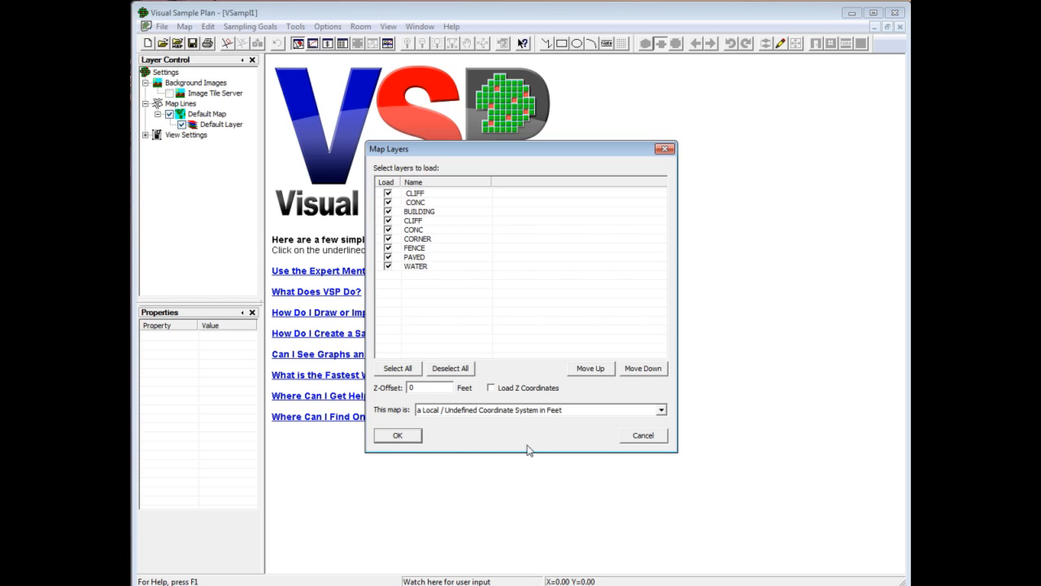
{"action": "left_click", "coordinate": [414, 438]}
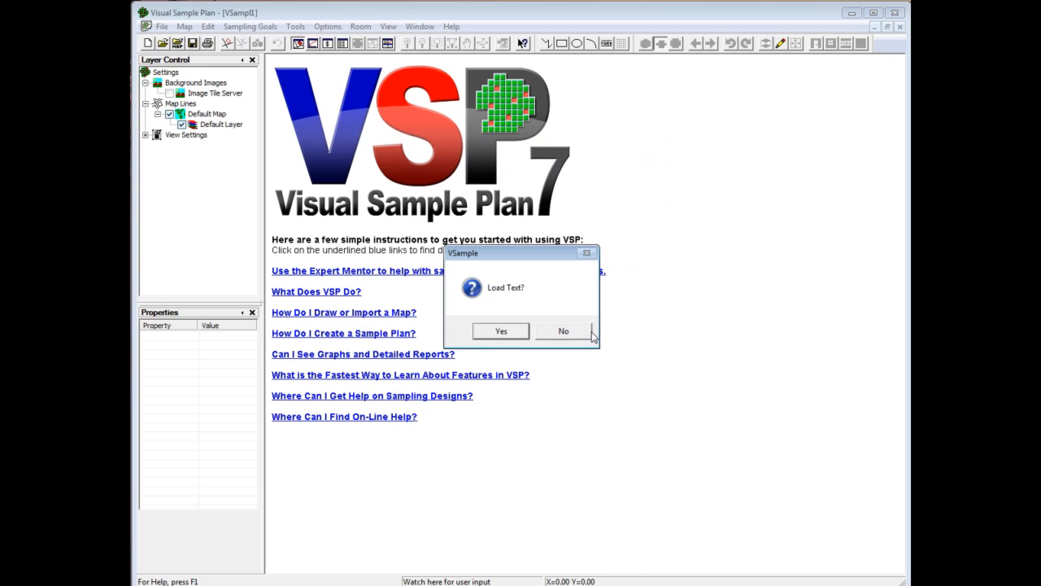
{"action": "left_click", "coordinate": [582, 335]}
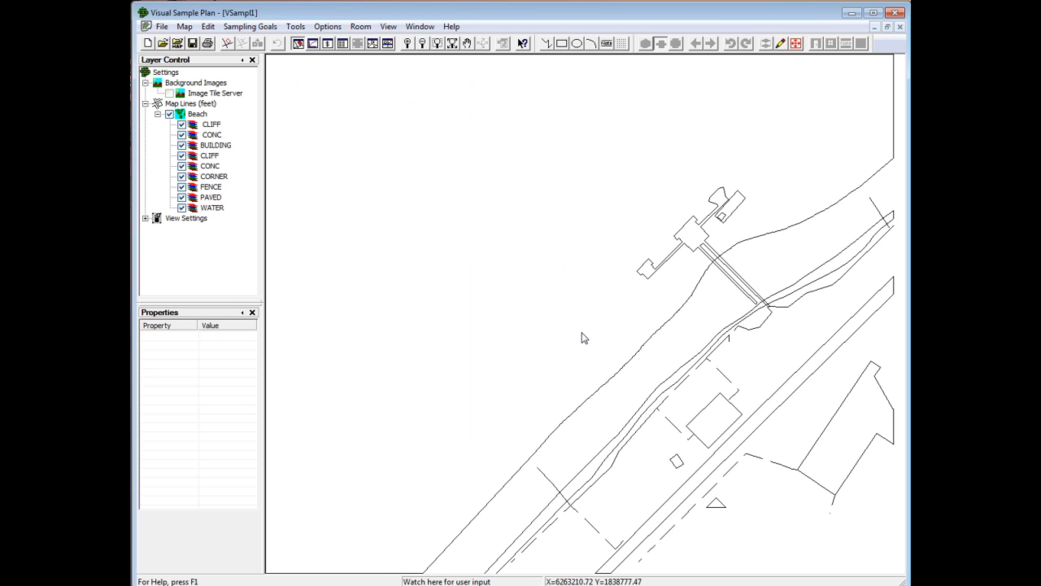
Step: Insert a building footprint from BuildingA.vsp and place it over the road at about X 6263343, Y 1838570
{"action": "left_click", "coordinate": [180, 31]}
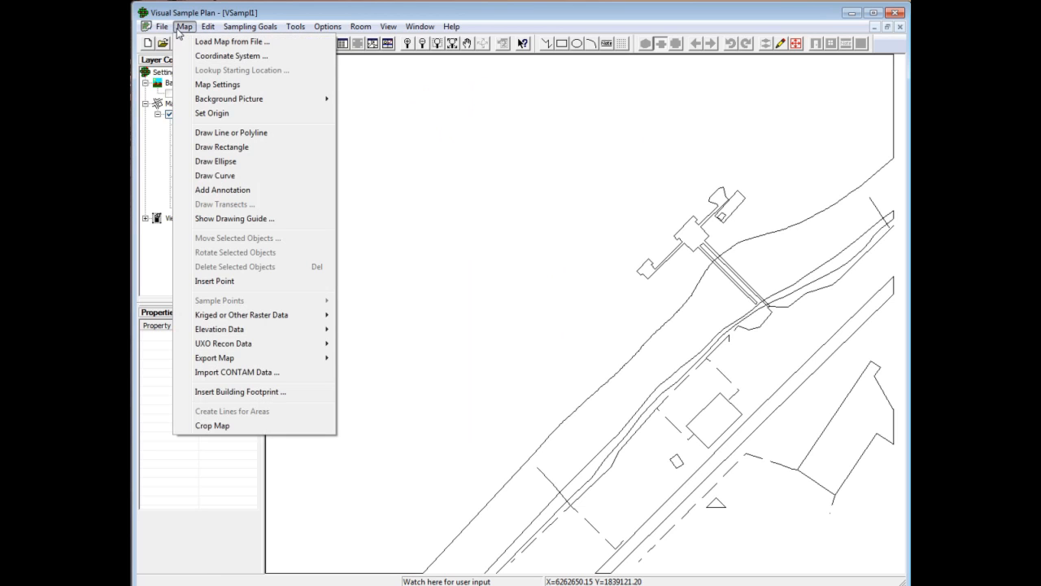
{"action": "left_click", "coordinate": [277, 397]}
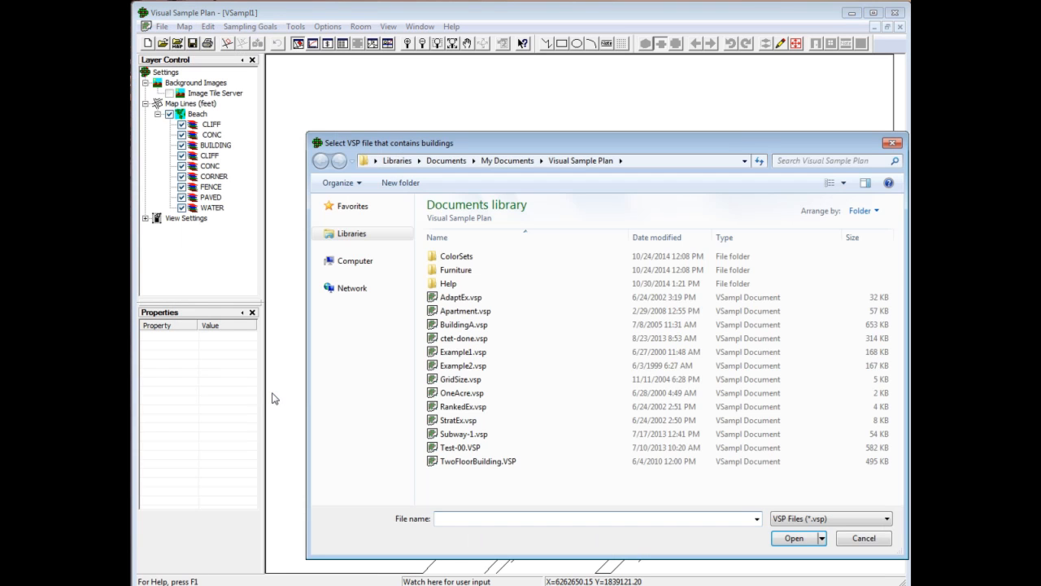
{"action": "left_click", "coordinate": [462, 326]}
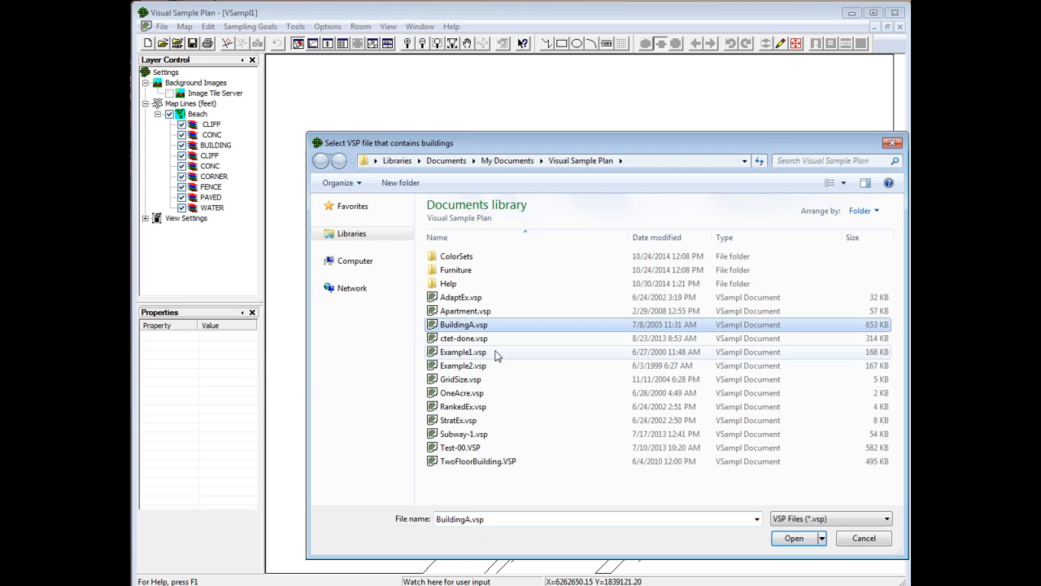
{"action": "left_click", "coordinate": [795, 539]}
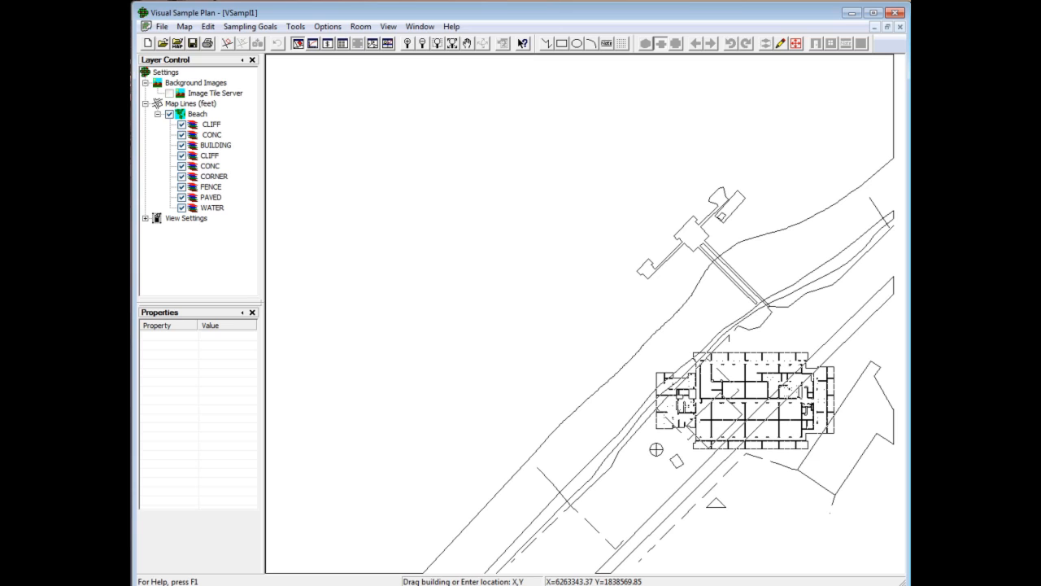
{"action": "left_click", "coordinate": [656, 449]}
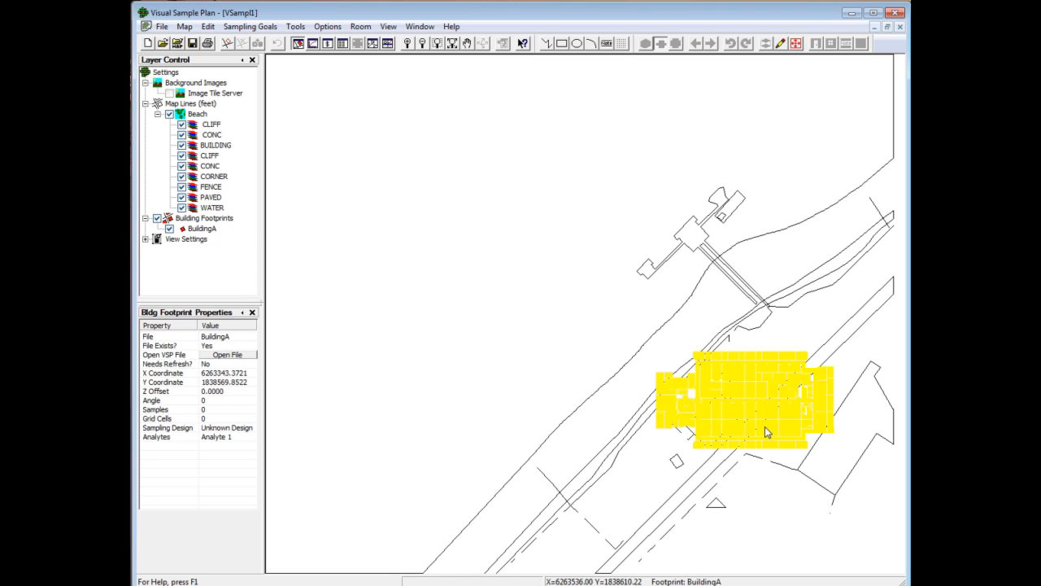
Step: Set the rotation angle of the BuildingA footprint to 45 degrees
{"action": "left_click", "coordinate": [209, 230]}
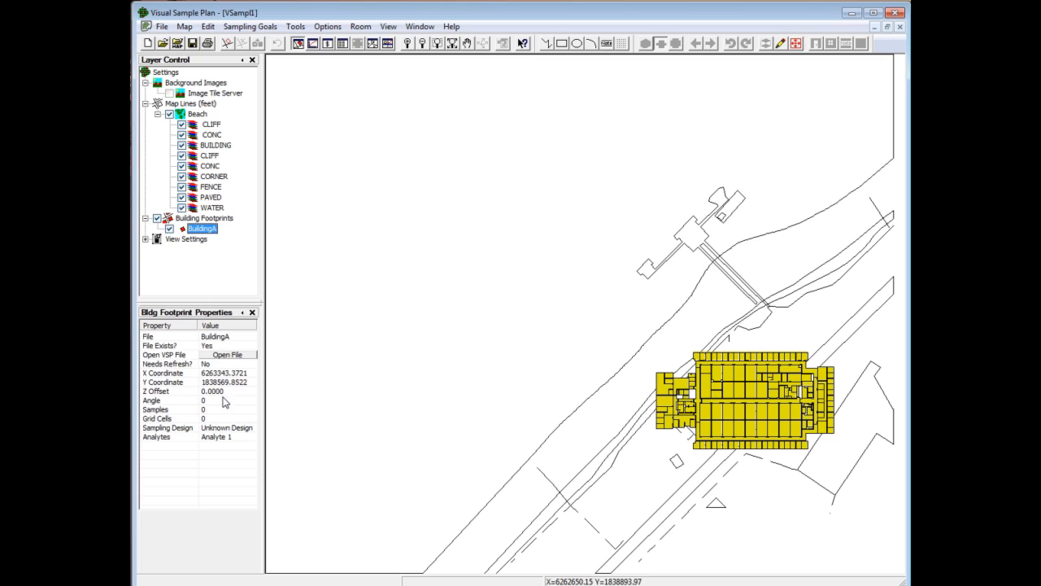
{"action": "left_click", "coordinate": [222, 400]}
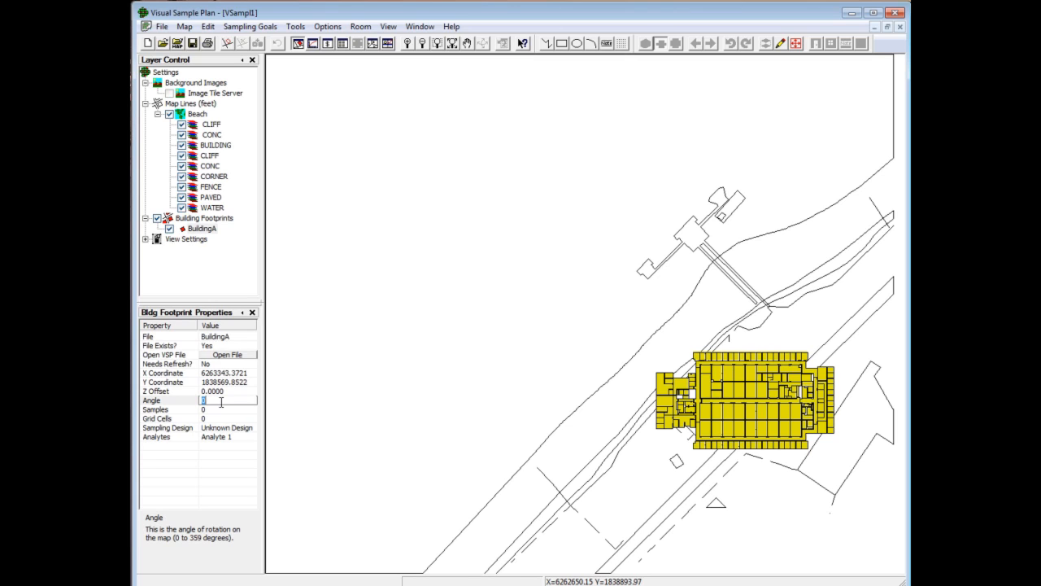
{"action": "type", "text": "45"}
{"action": "left_click", "coordinate": [221, 409]}
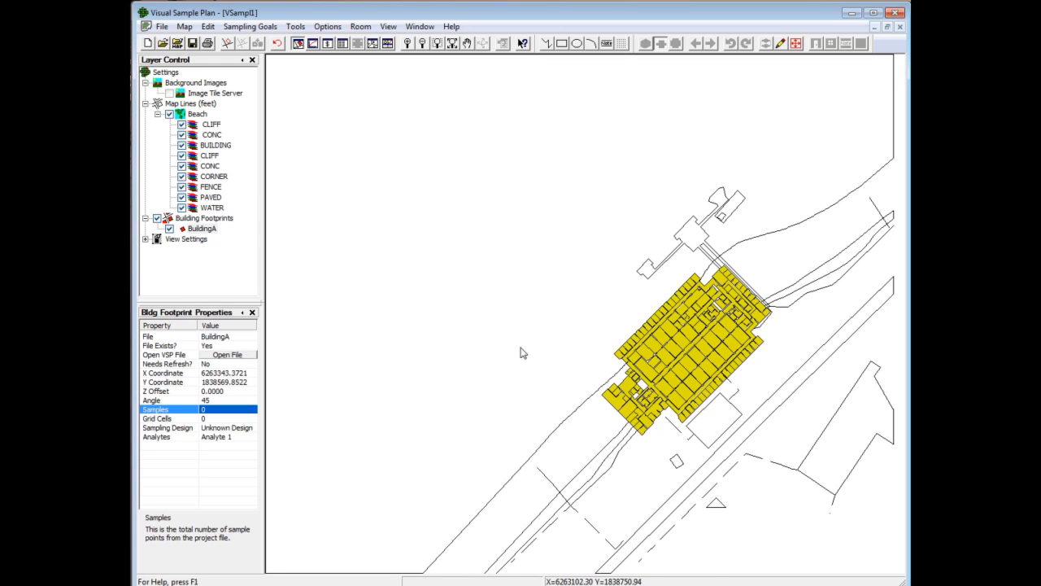
Step: Move the BuildingA footprint freehand to about X 6263356, Y 1838757 and rotate it to about 339 degrees
{"action": "left_click", "coordinate": [663, 361]}
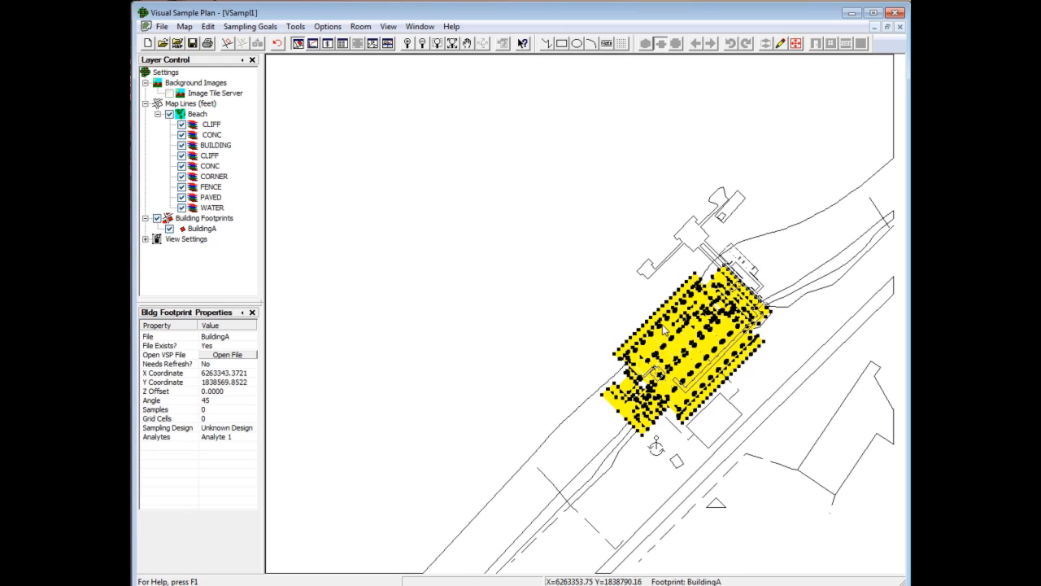
{"action": "left_click_drag", "start_coordinate": [662, 257], "coordinate": [674, 251]}
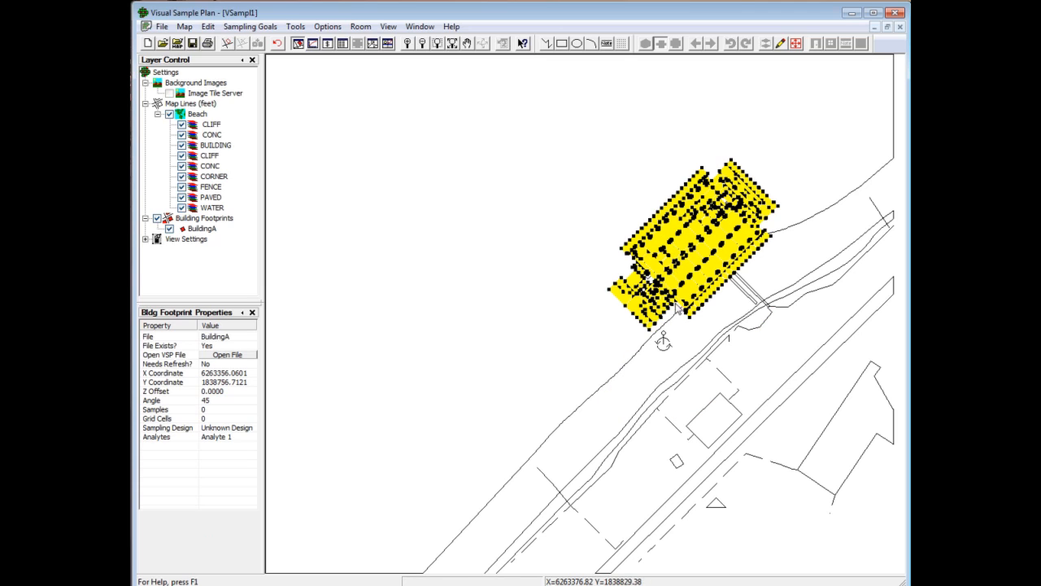
{"action": "left_click_drag", "start_coordinate": [662, 336], "coordinate": [677, 339]}
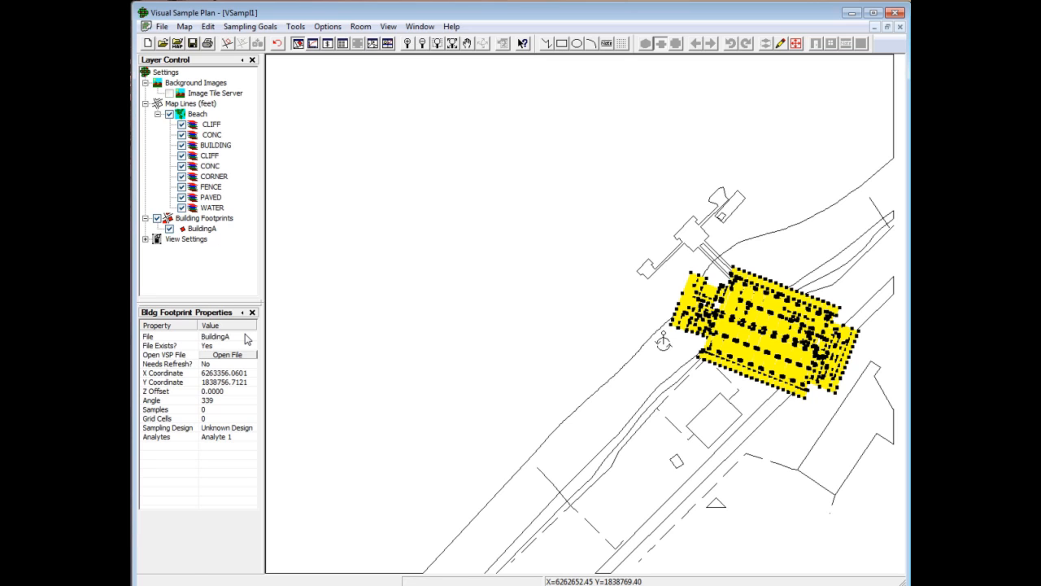
Step: Rename the project file BuildingA.vsp as BuildingX.vsp within the file browser, without opening any project
{"action": "left_click", "coordinate": [163, 44]}
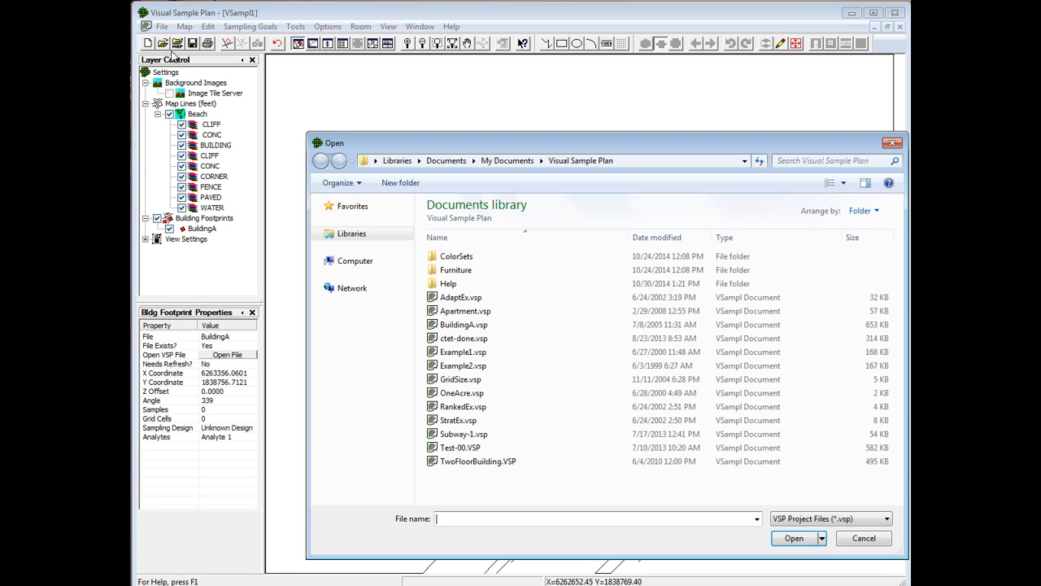
{"action": "left_click", "coordinate": [460, 325]}
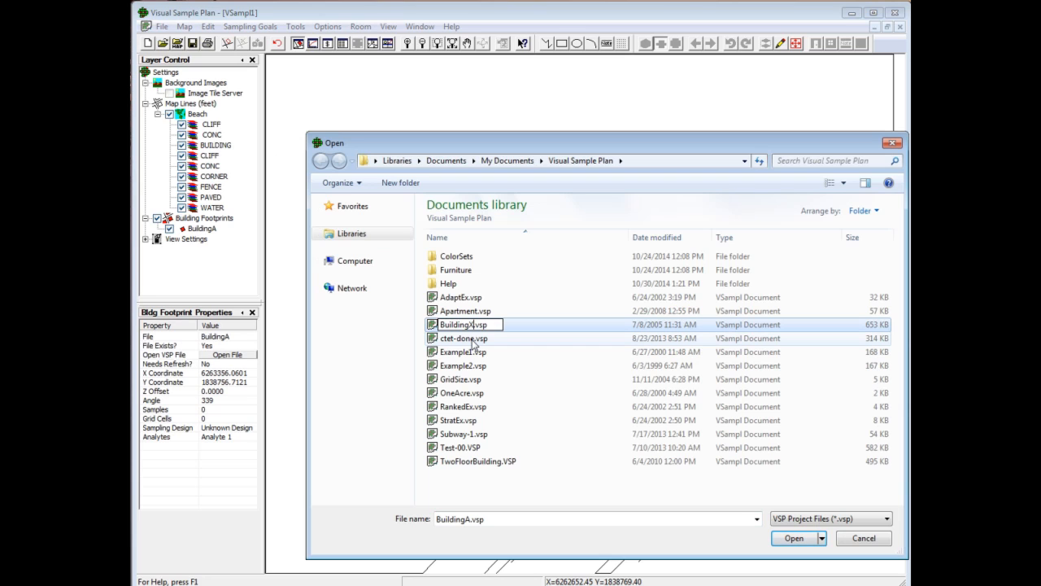
{"action": "left_click", "coordinate": [475, 342]}
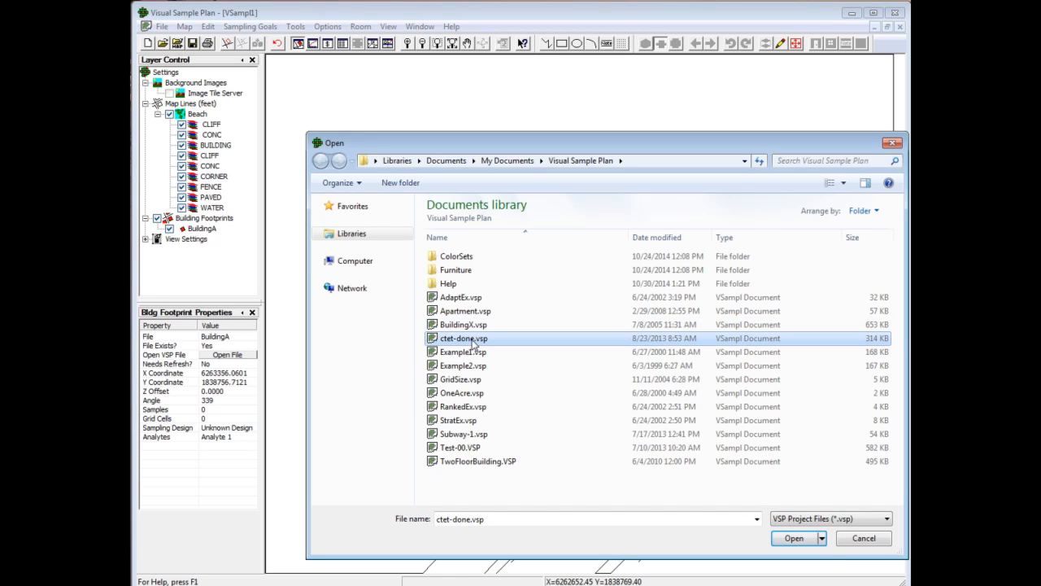
{"action": "left_click", "coordinate": [864, 539]}
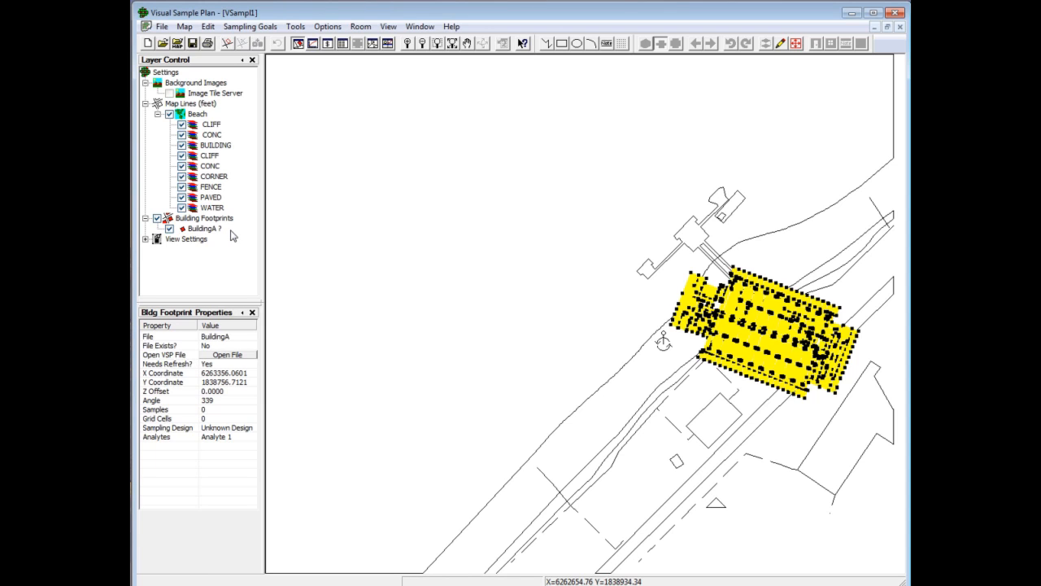
Step: Refresh the BuildingA footprint from its project file, relinking it to BuildingX.vsp
{"action": "left_click", "coordinate": [205, 229]}
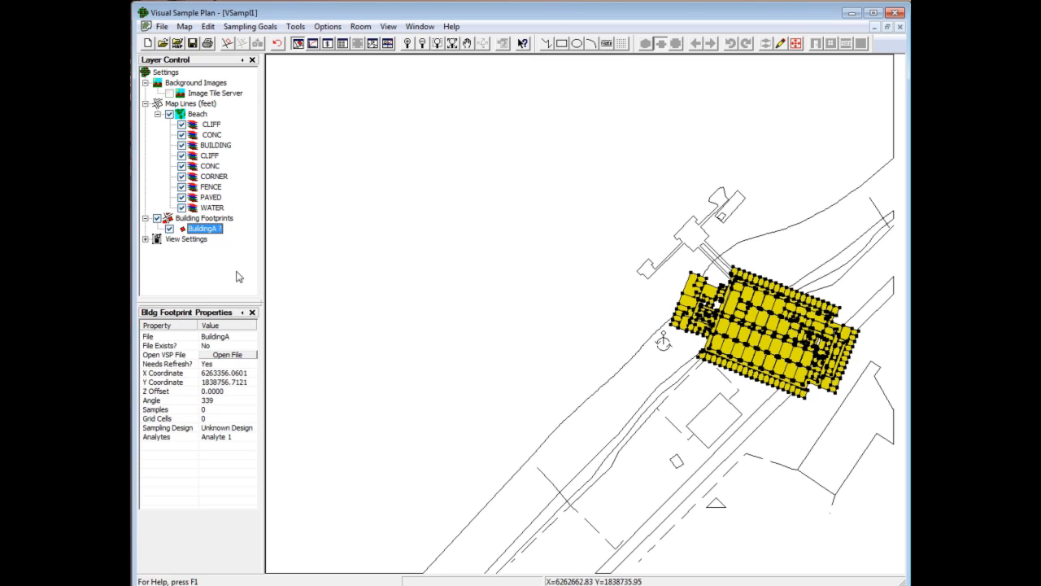
{"action": "right_click", "coordinate": [218, 232]}
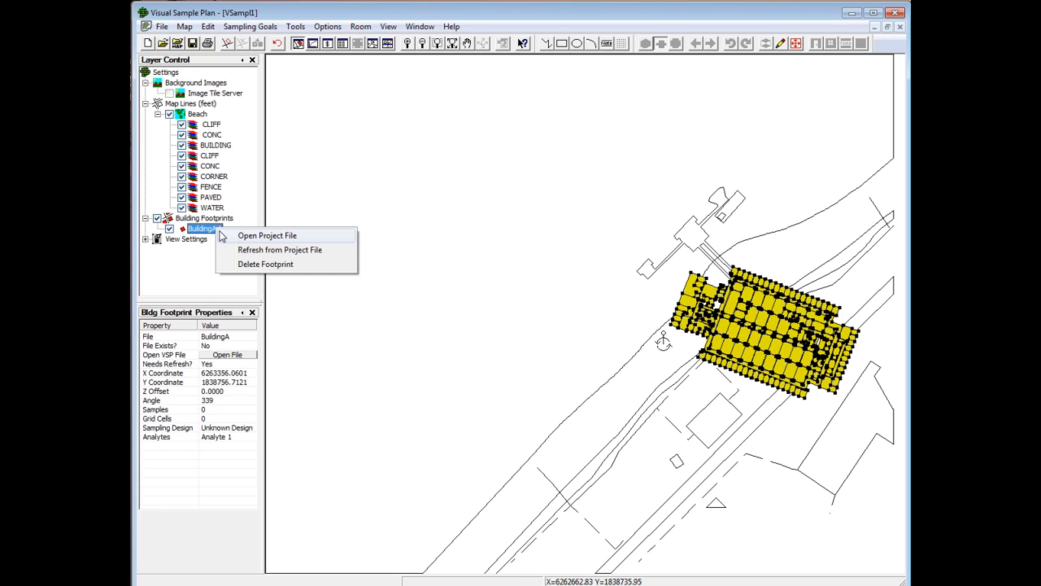
{"action": "left_click", "coordinate": [279, 254]}
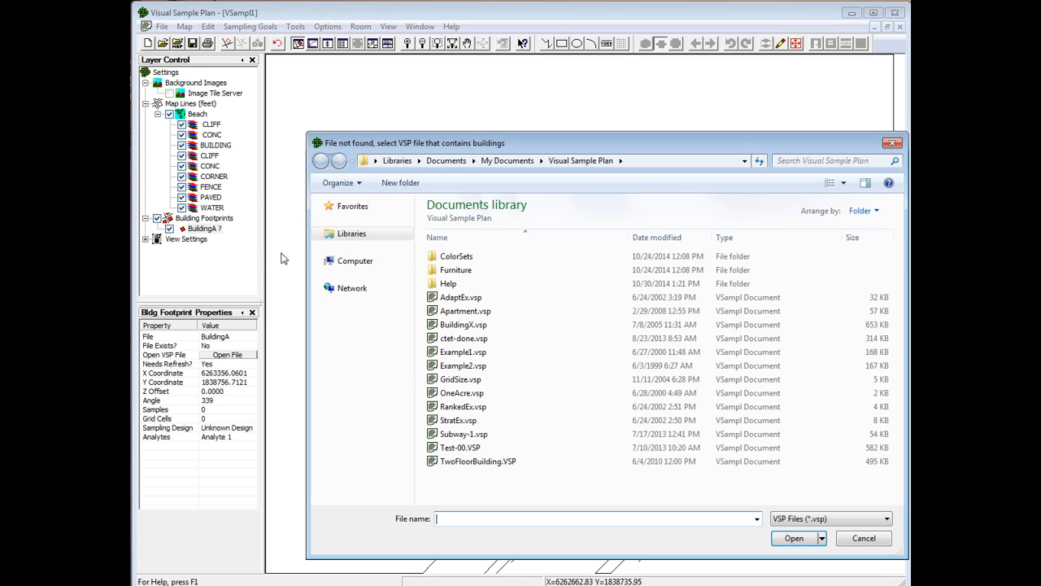
{"action": "left_click", "coordinate": [442, 326]}
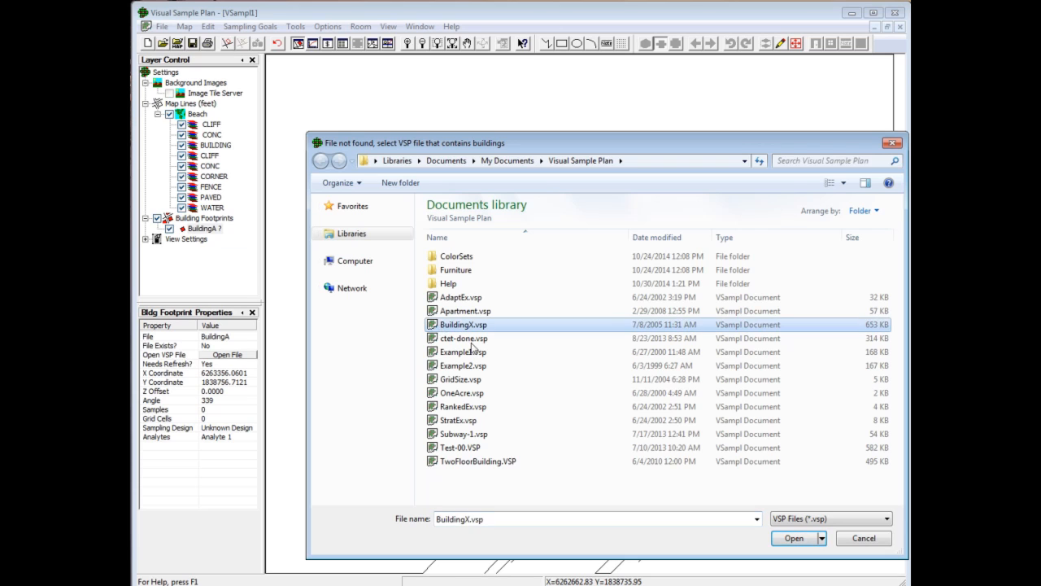
{"action": "left_click", "coordinate": [793, 538]}
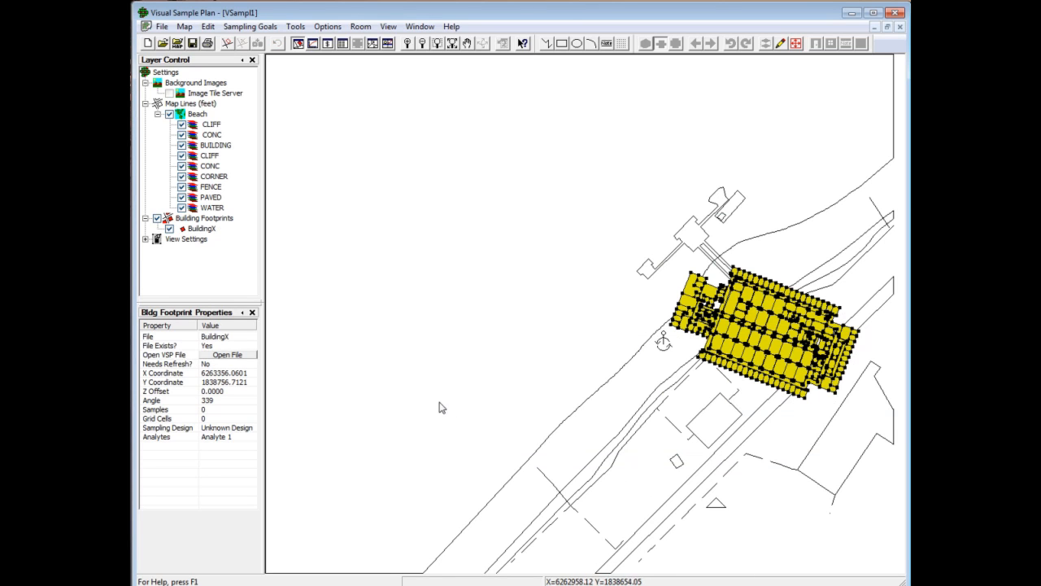
Step: Open the BuildingX footprint's project file and place 100 predetermined samples by simple random sampling across all rooms of the Default Map
{"action": "left_click", "coordinate": [253, 355]}
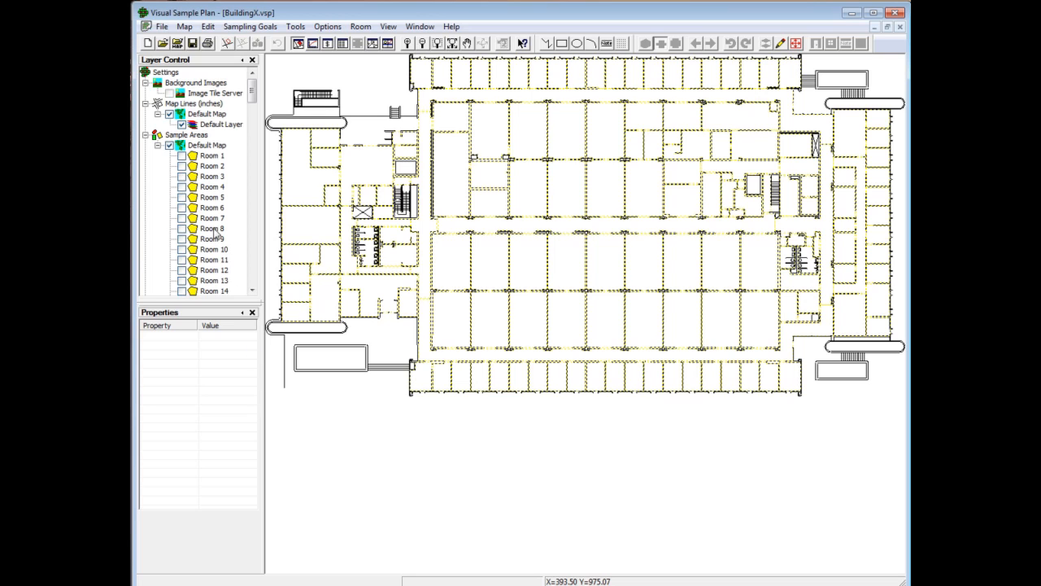
{"action": "left_click", "coordinate": [169, 145]}
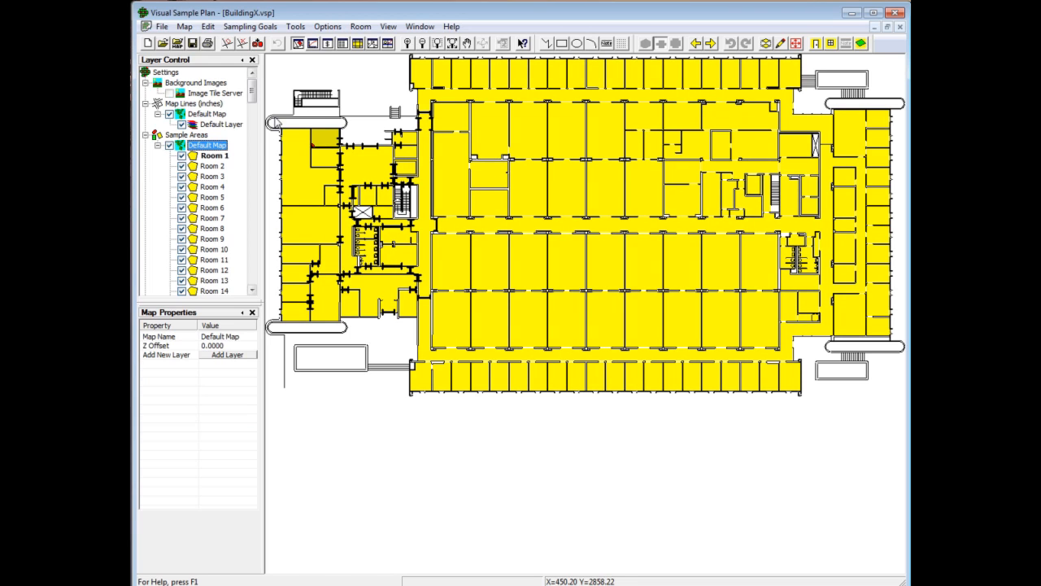
{"action": "left_click", "coordinate": [250, 26]}
{"action": "mouse_move", "coordinate": [347, 430]}
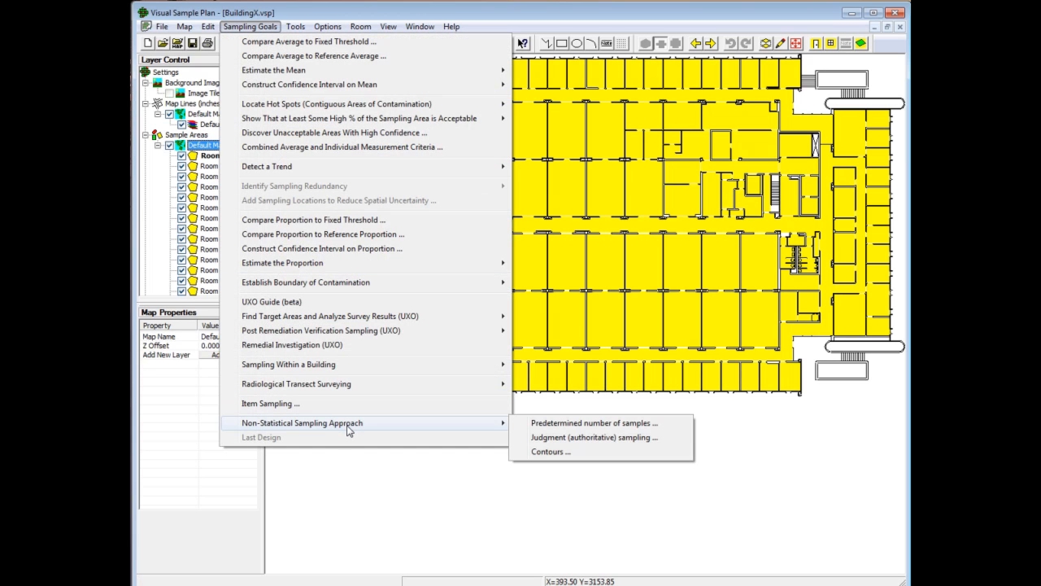
{"action": "left_click", "coordinate": [575, 423]}
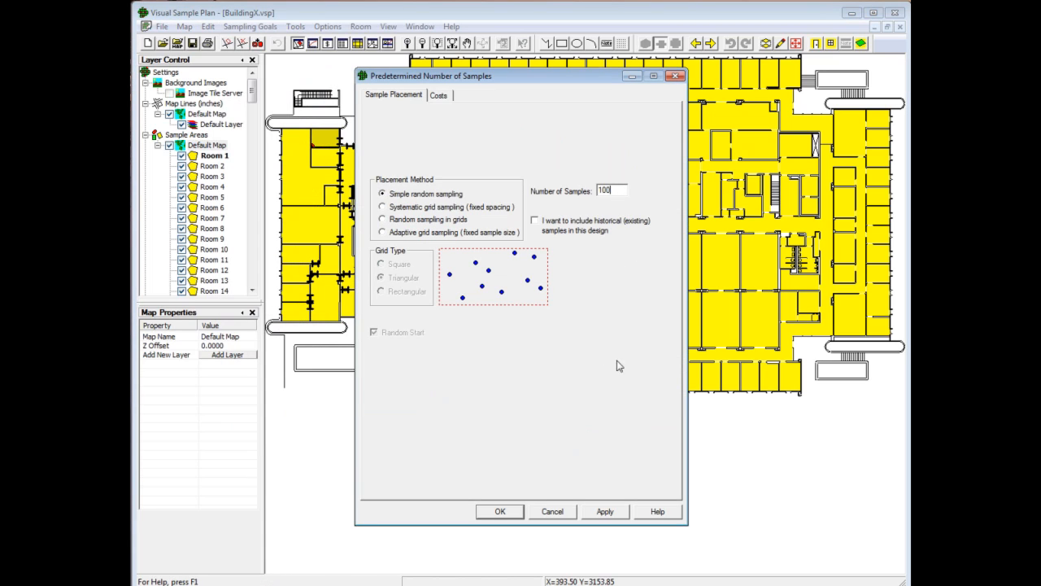
{"action": "left_click", "coordinate": [502, 512]}
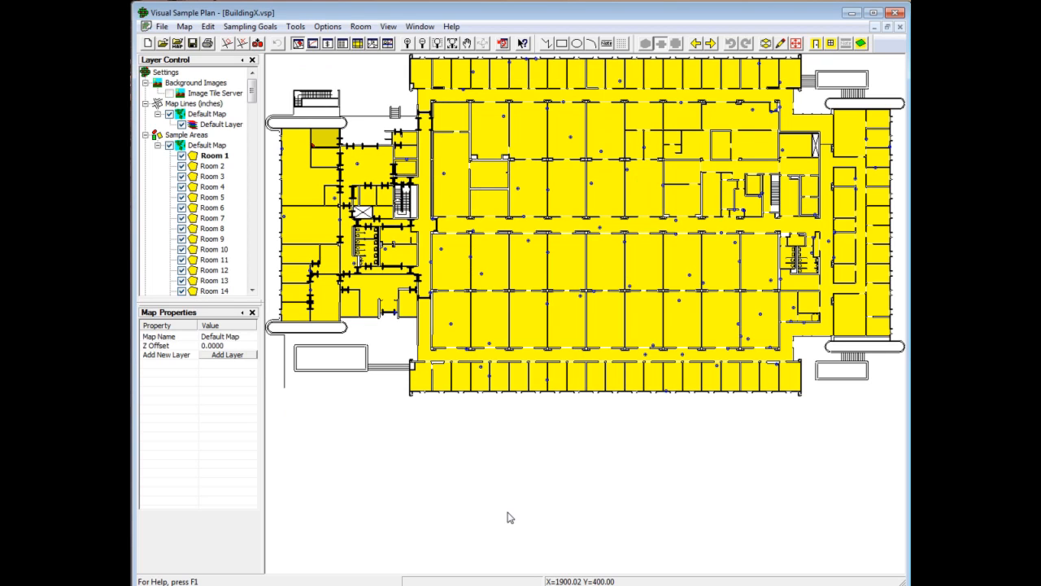
Step: Close the BuildingX project with its changes saved, and refresh the BuildingX footprint on the site map from its project file
{"action": "left_click", "coordinate": [901, 27]}
{"action": "left_click", "coordinate": [480, 334]}
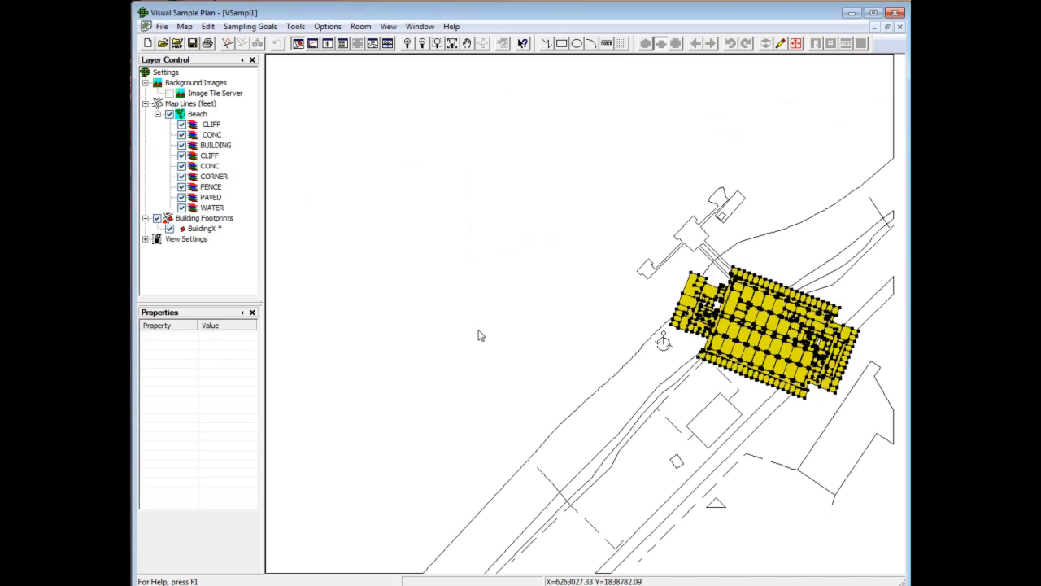
{"action": "right_click", "coordinate": [211, 229]}
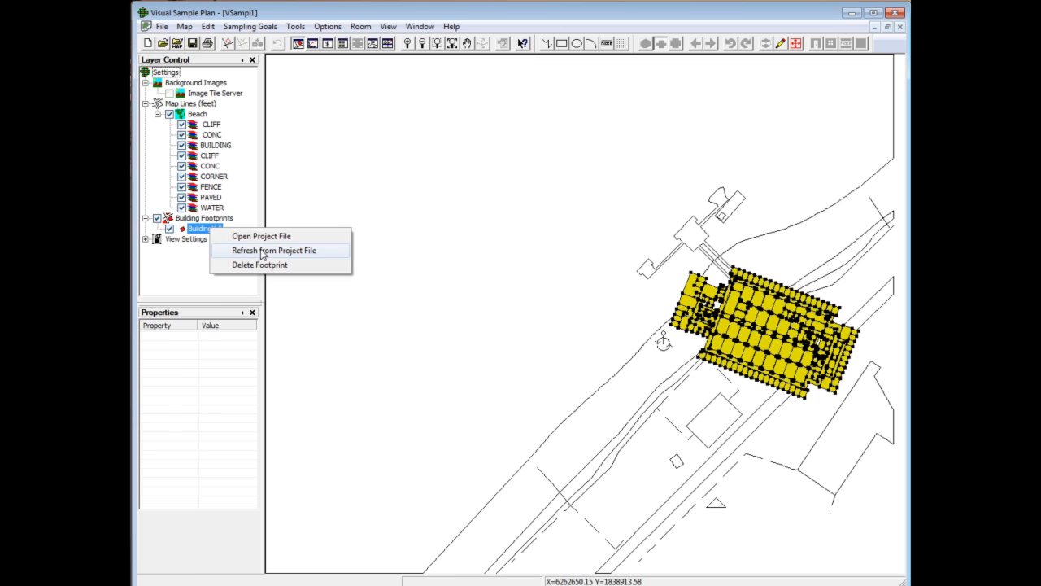
{"action": "left_click", "coordinate": [262, 252]}
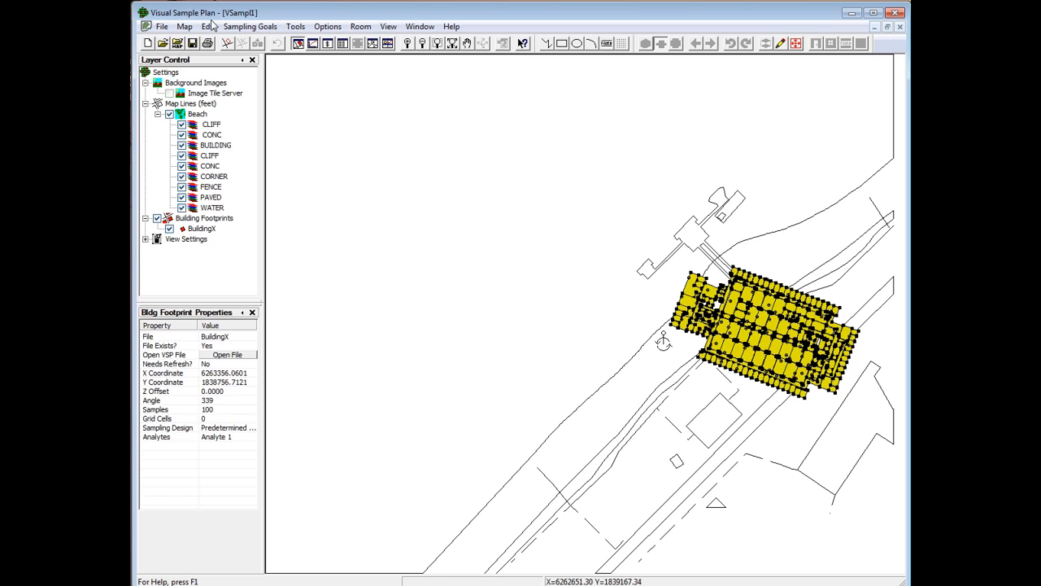
Step: Insert TwoFloorBuilding.VSP as a second building footprint just below BuildingX, at about X 6263370, Y 1838495
{"action": "left_click", "coordinate": [185, 26]}
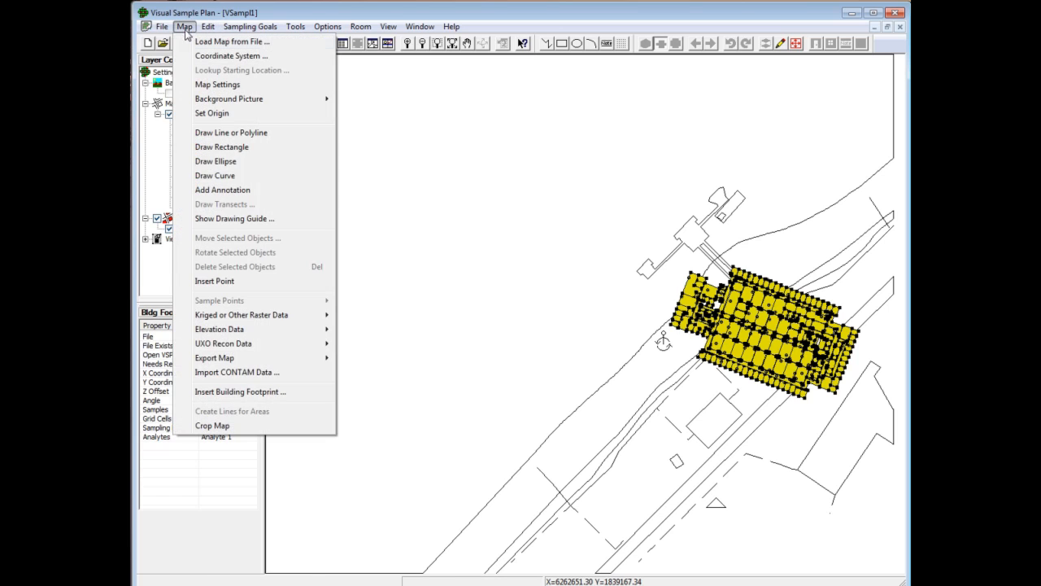
{"action": "left_click", "coordinate": [250, 394]}
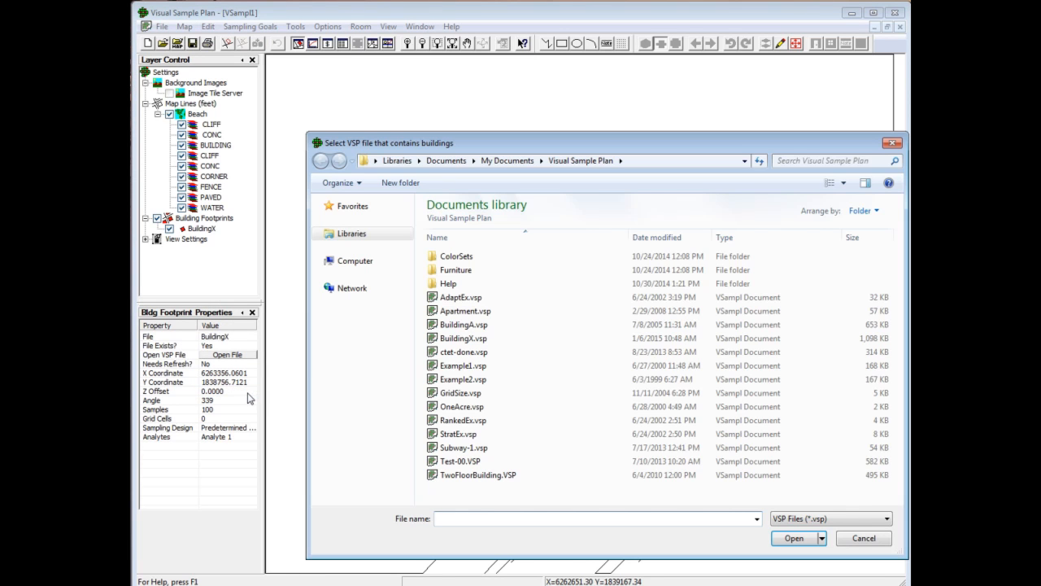
{"action": "left_click", "coordinate": [473, 480]}
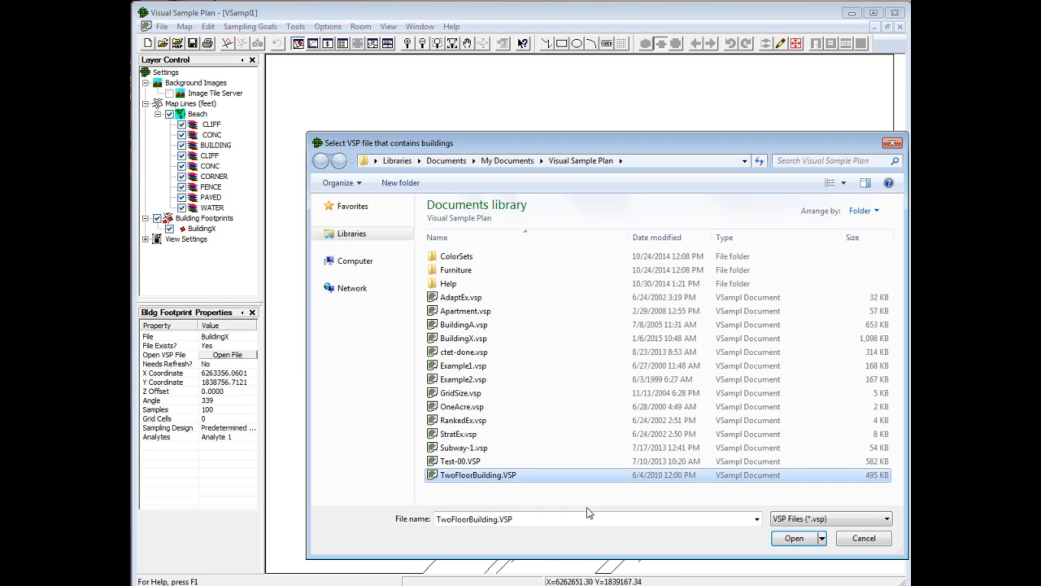
{"action": "left_click", "coordinate": [794, 539]}
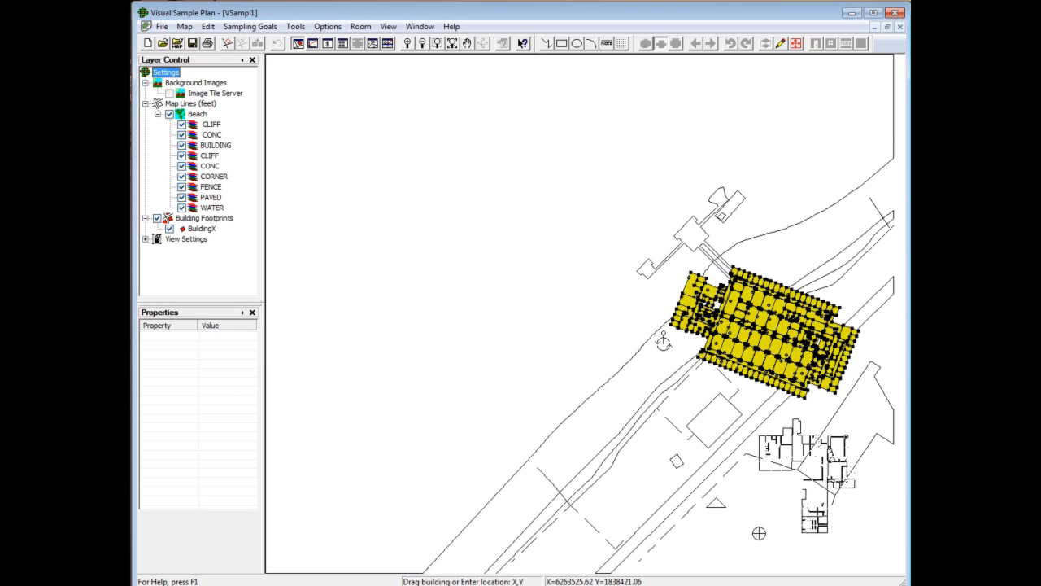
{"action": "left_click", "coordinate": [671, 492]}
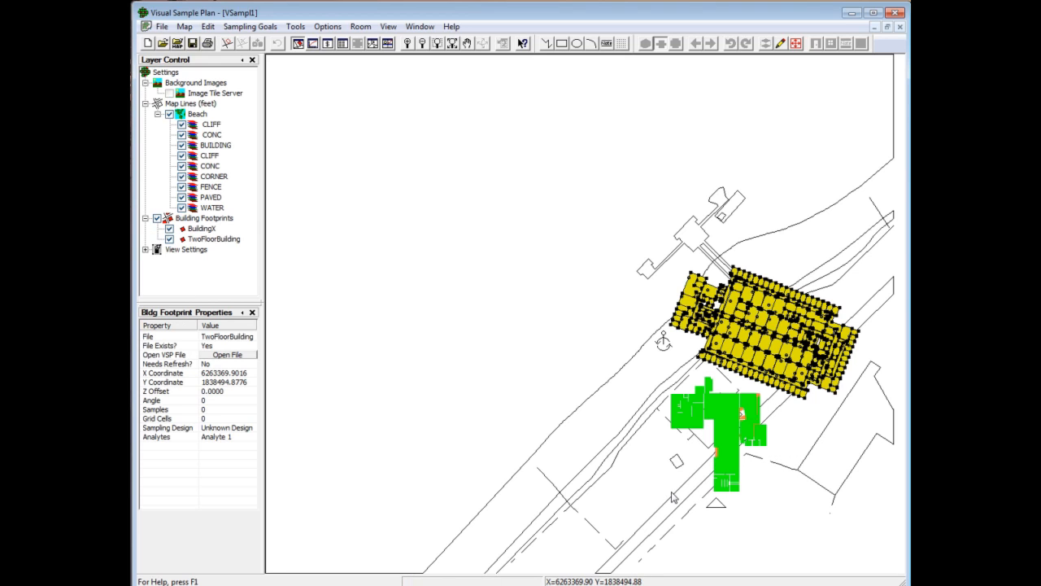
Step: Hide the BuildingX and TwoFloorBuilding footprints one after the other, show both again, and select BuildingX
{"action": "left_click", "coordinate": [186, 230]}
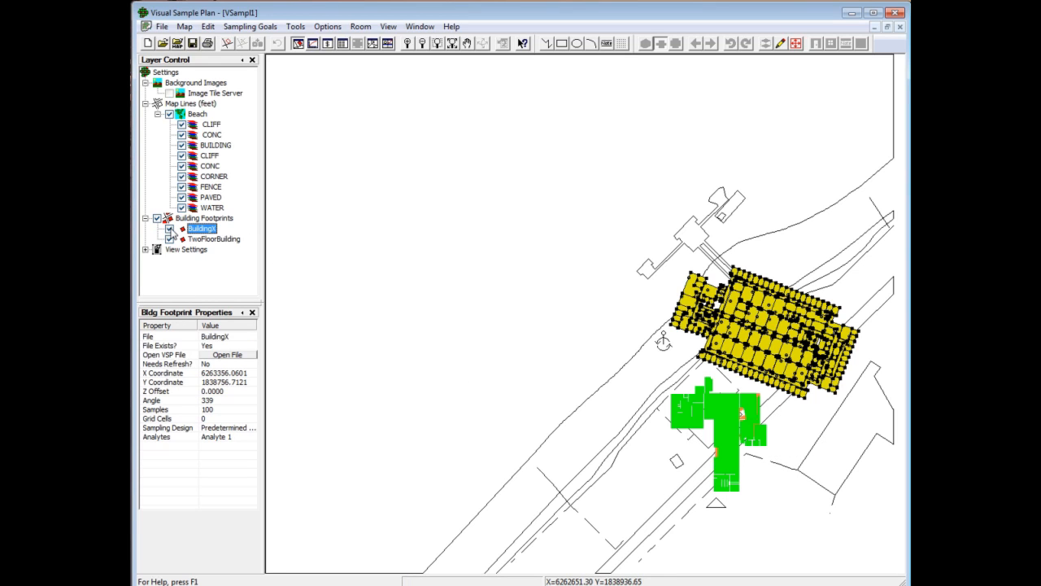
{"action": "left_click", "coordinate": [169, 230]}
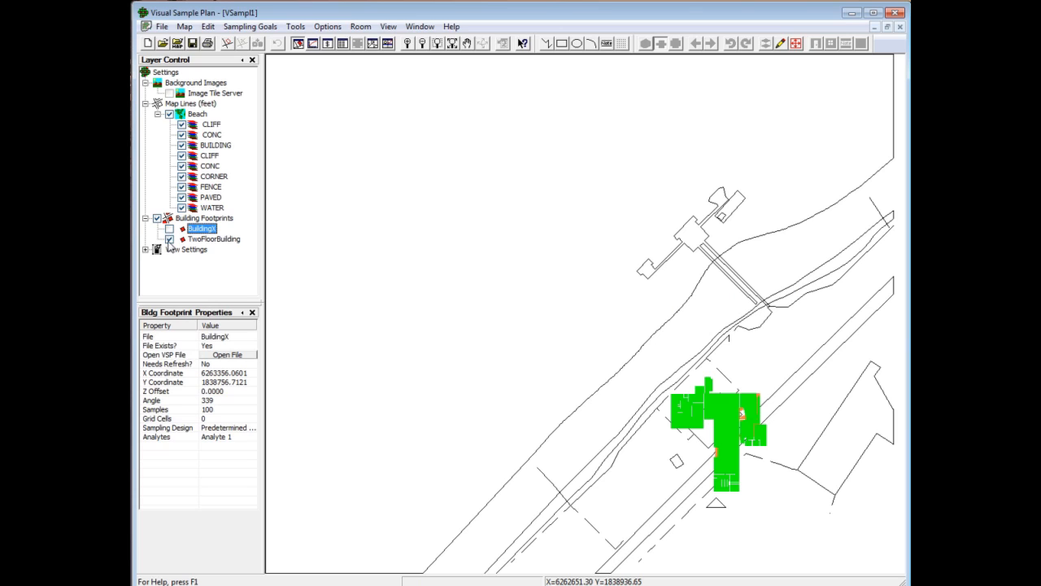
{"action": "left_click", "coordinate": [169, 239]}
{"action": "left_click", "coordinate": [169, 229]}
{"action": "left_click", "coordinate": [170, 239]}
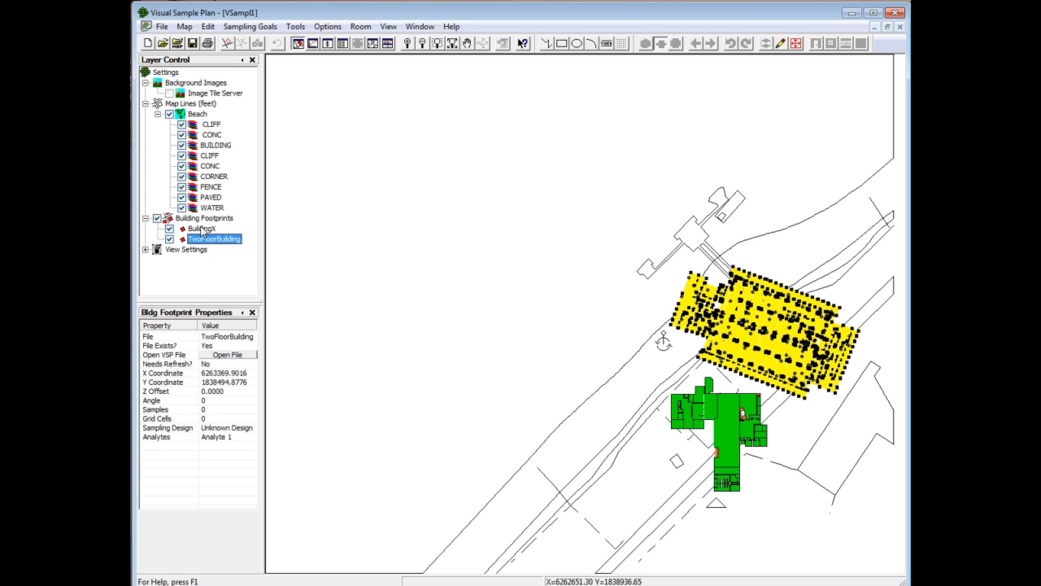
{"action": "left_click", "coordinate": [202, 230]}
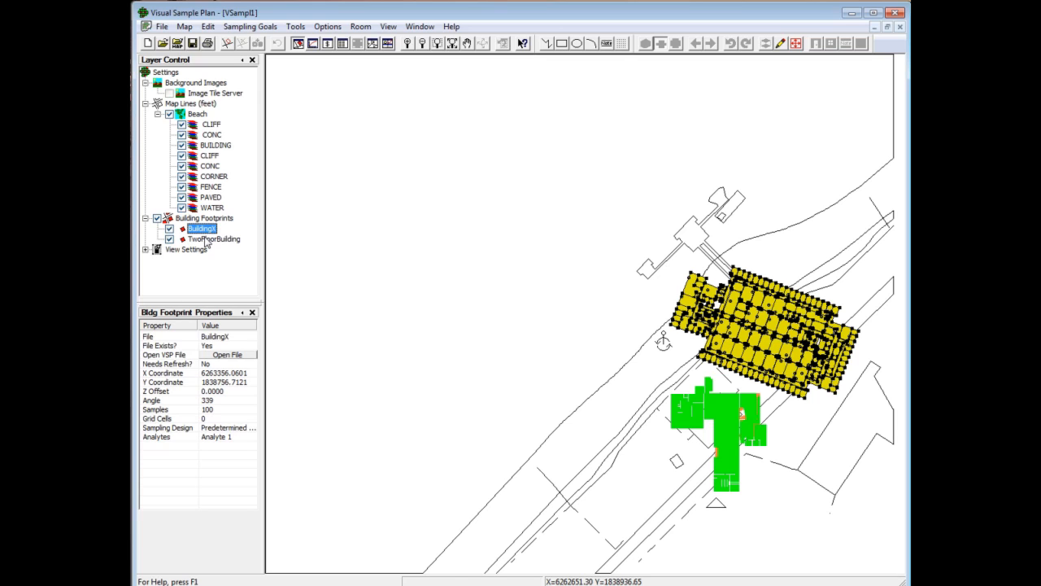
Step: Display the site map in 3D and examine both building footprints up close from an oblique angle
{"action": "left_click", "coordinate": [372, 44]}
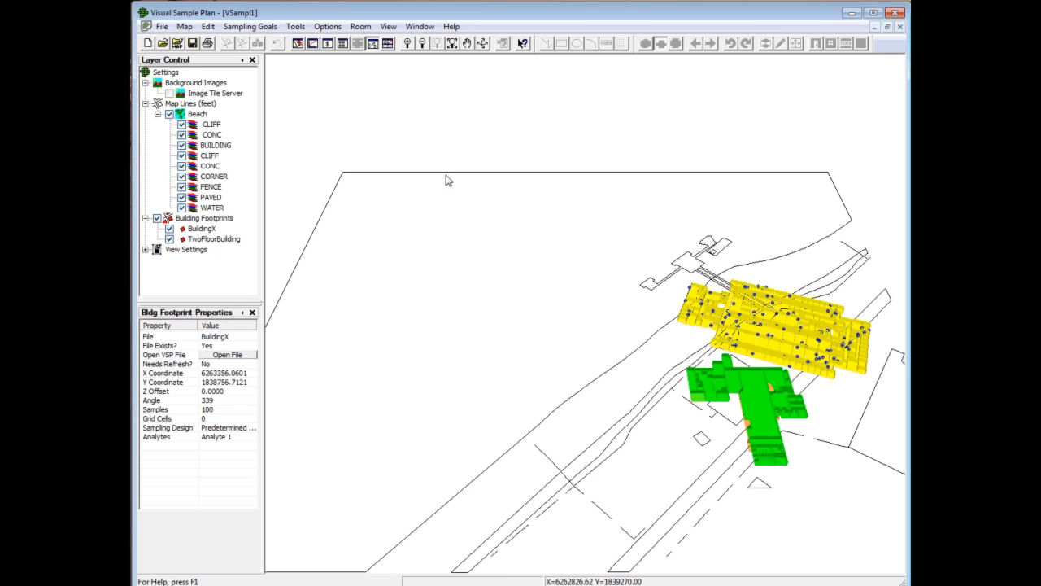
{"action": "left_click_drag", "start_coordinate": [878, 512], "coordinate": [767, 526]}
{"action": "scroll", "coordinate": [786, 514], "scroll_direction": "up", "scroll_amount": 2}
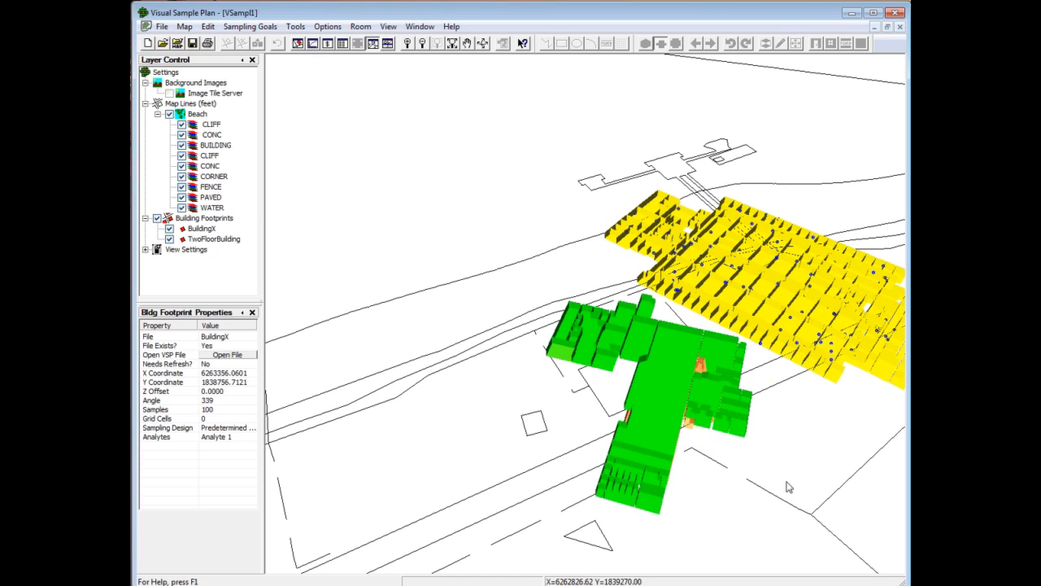
{"action": "left_click_drag", "start_coordinate": [790, 469], "coordinate": [476, 472]}
{"action": "left_click_drag", "start_coordinate": [349, 488], "coordinate": [534, 385]}
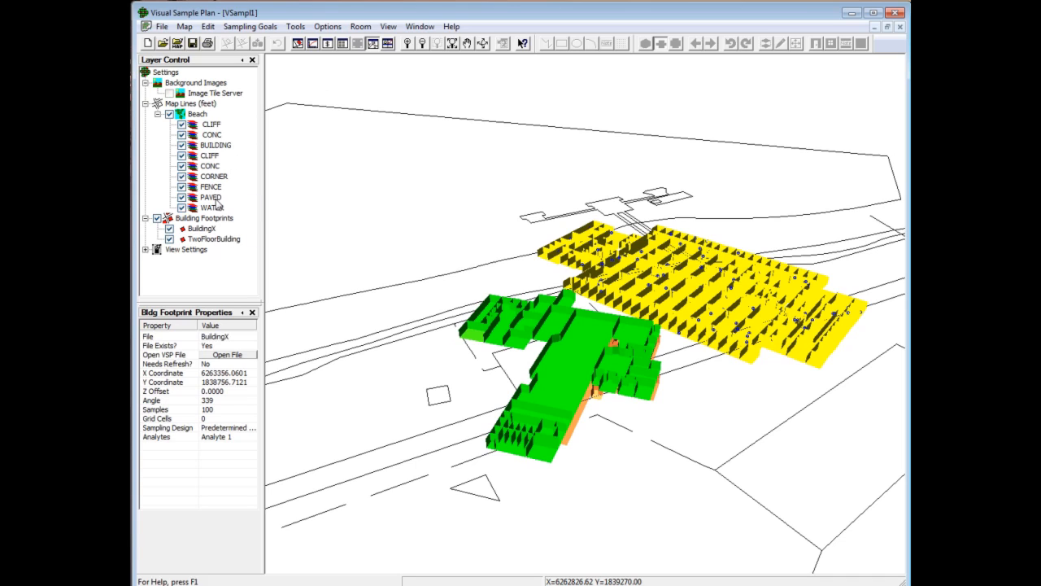
Step: Set the TwoFloorBuilding footprint's Z offset to 50 feet and inspect the raised building from another side
{"action": "left_click", "coordinate": [213, 239]}
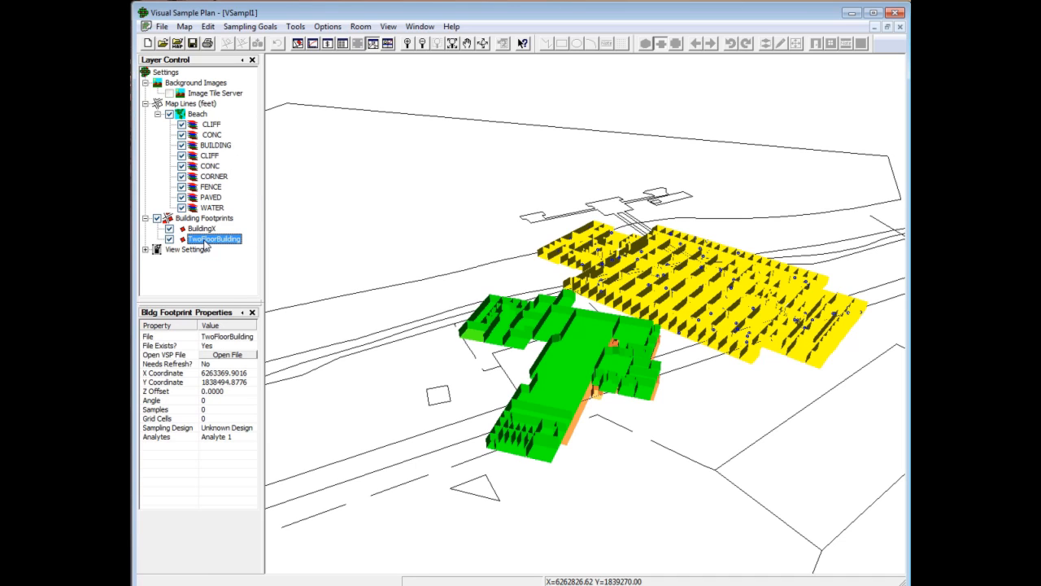
{"action": "left_click", "coordinate": [215, 392]}
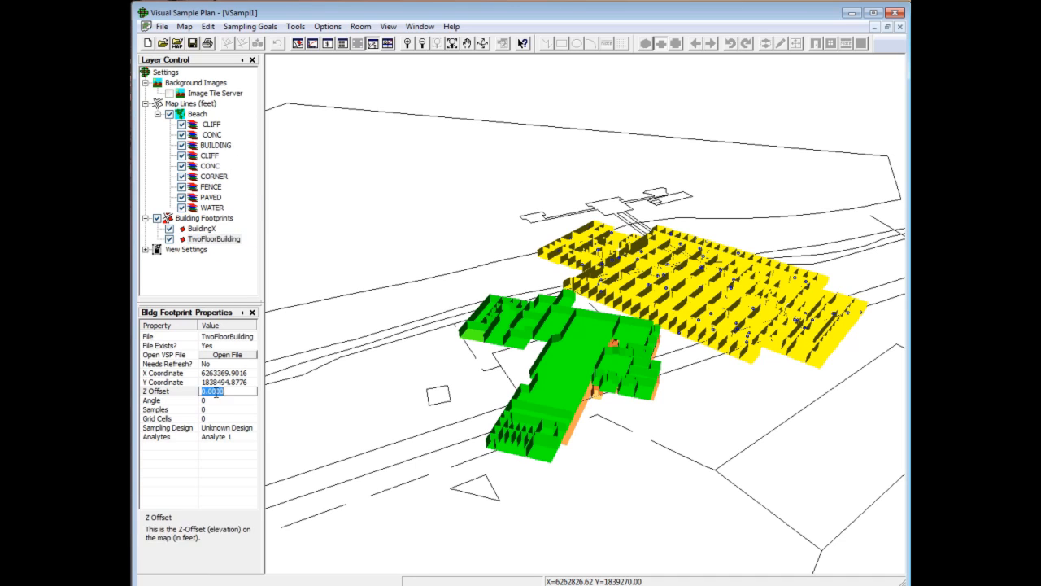
{"action": "type", "text": "50"}
{"action": "left_click", "coordinate": [217, 398]}
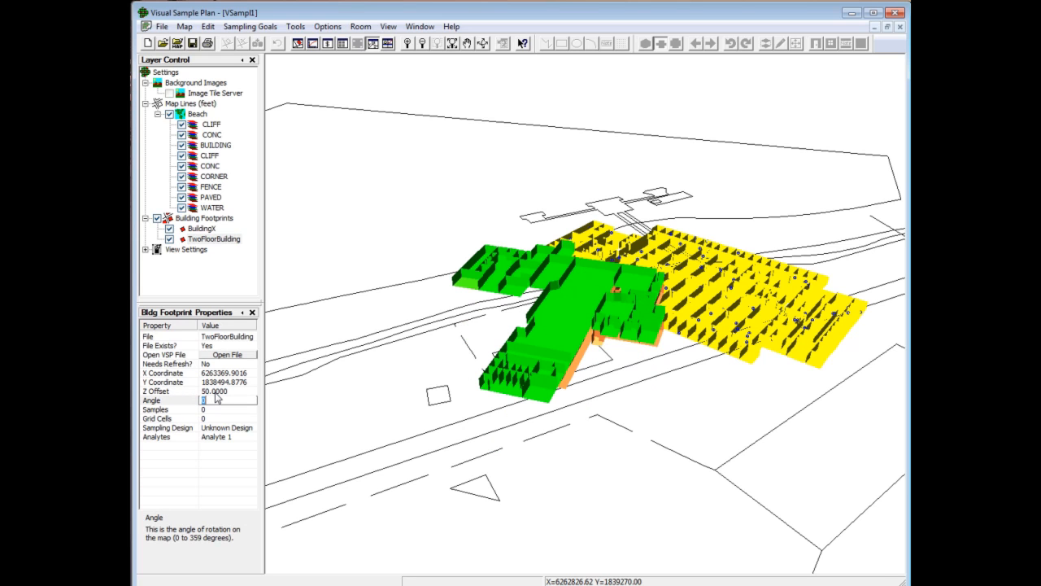
{"action": "left_click_drag", "start_coordinate": [568, 297], "coordinate": [648, 465]}
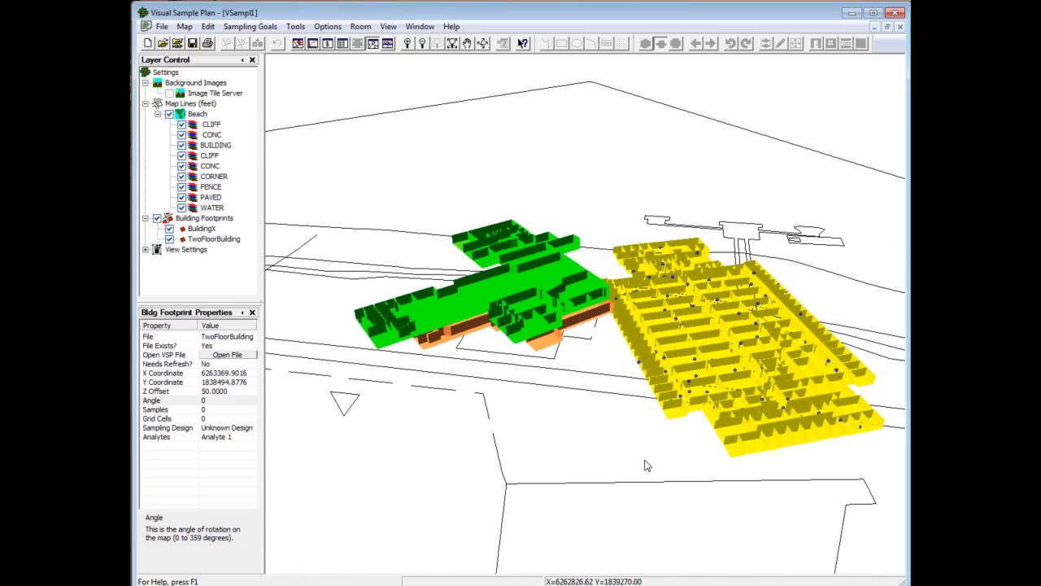